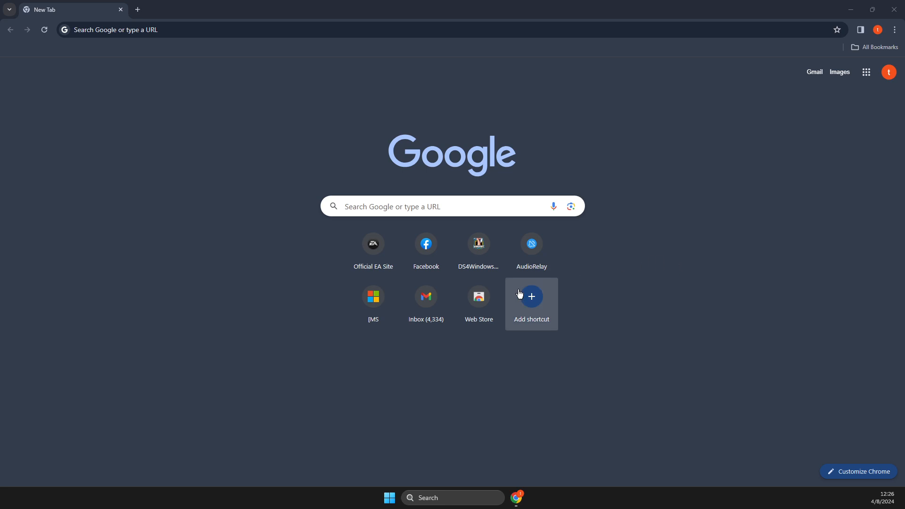
- Navigate the current tab to google.com from the address bar
click(158, 30)
text(google)
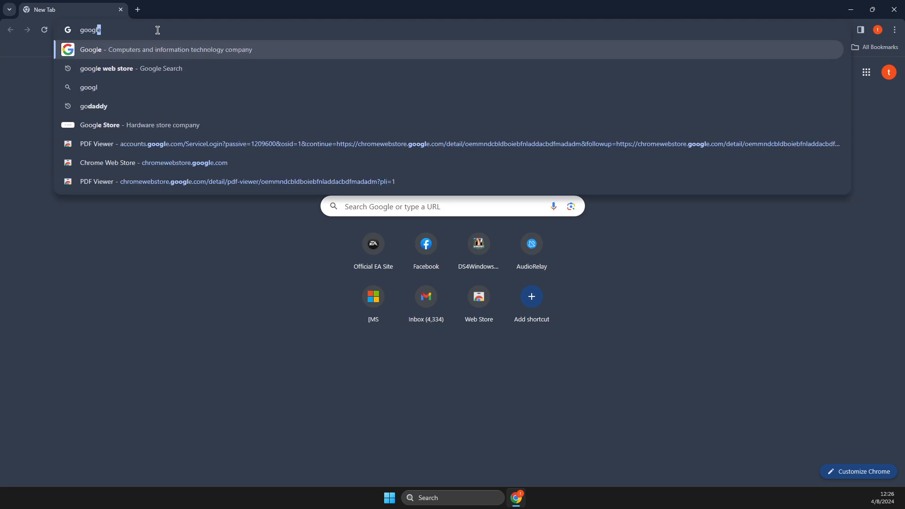
text(.com)
key(Return)
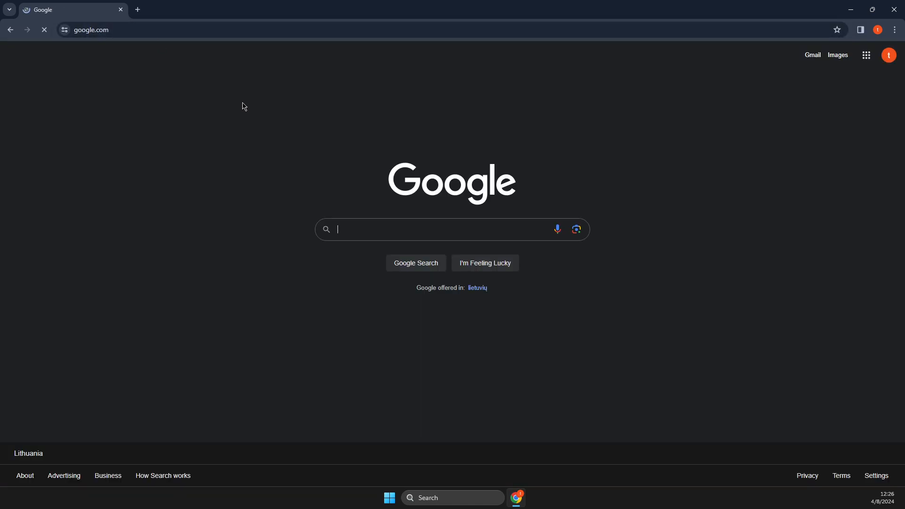
- In Settings > On startup, choose 'Open a specific page or set of pages' and use the current google.com tab
click(895, 30)
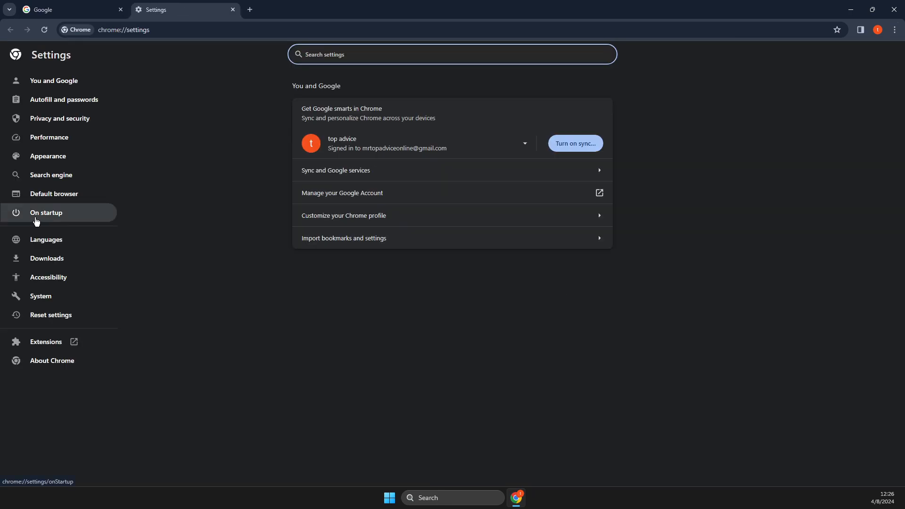
click(35, 220)
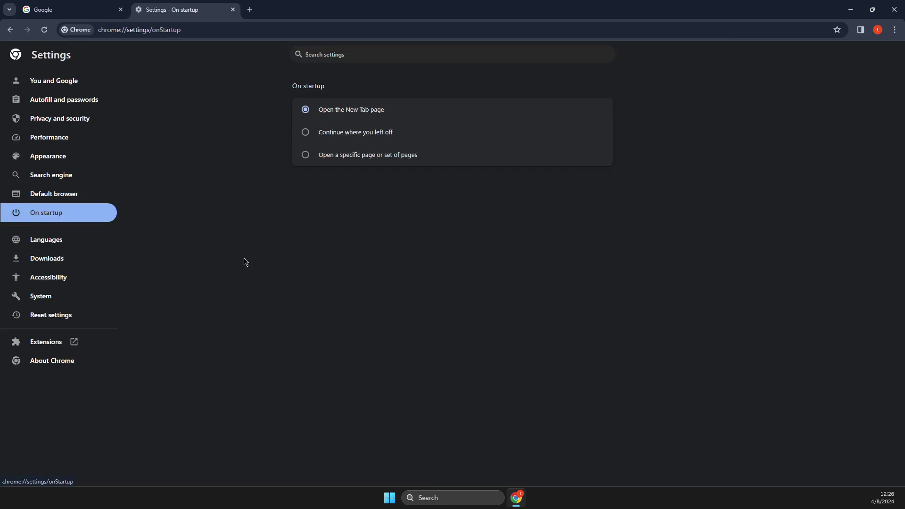
click(333, 162)
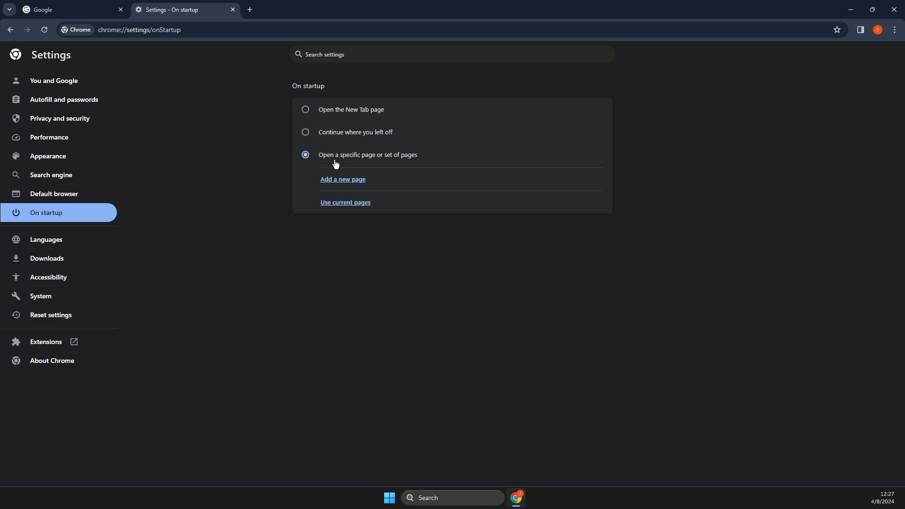
click(334, 205)
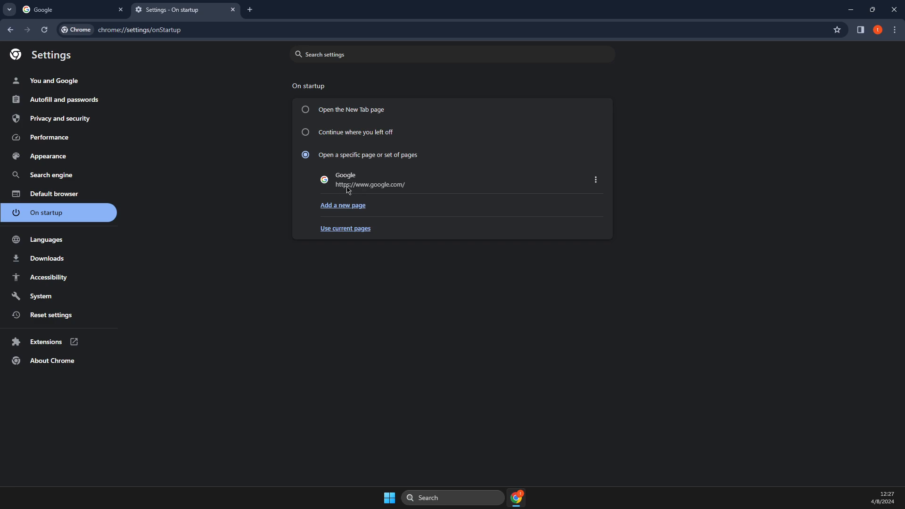
- Close Chrome and relaunch it from the taskbar search to test the google.com startup page
click(891, 8)
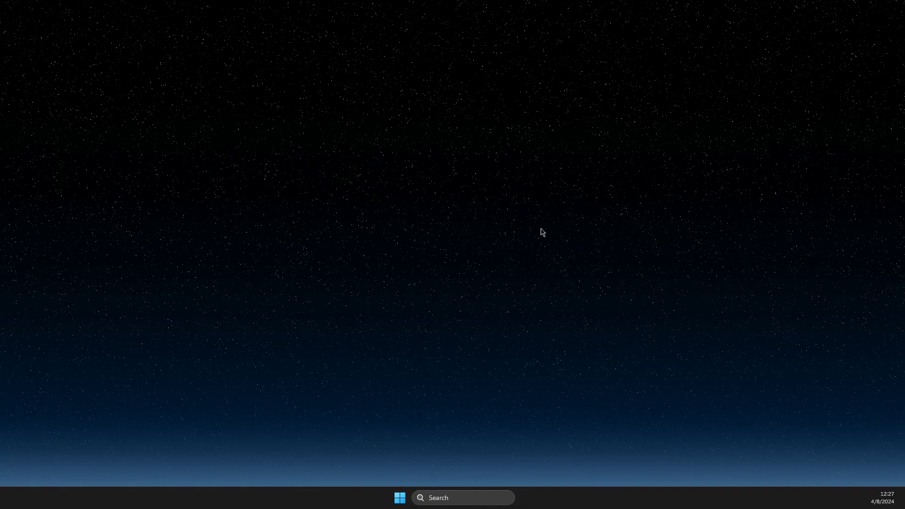
click(463, 498)
click(596, 294)
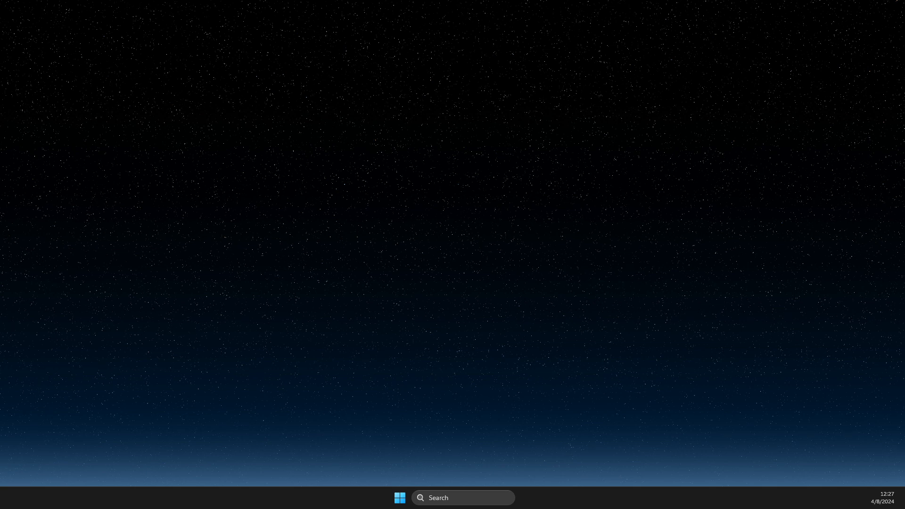